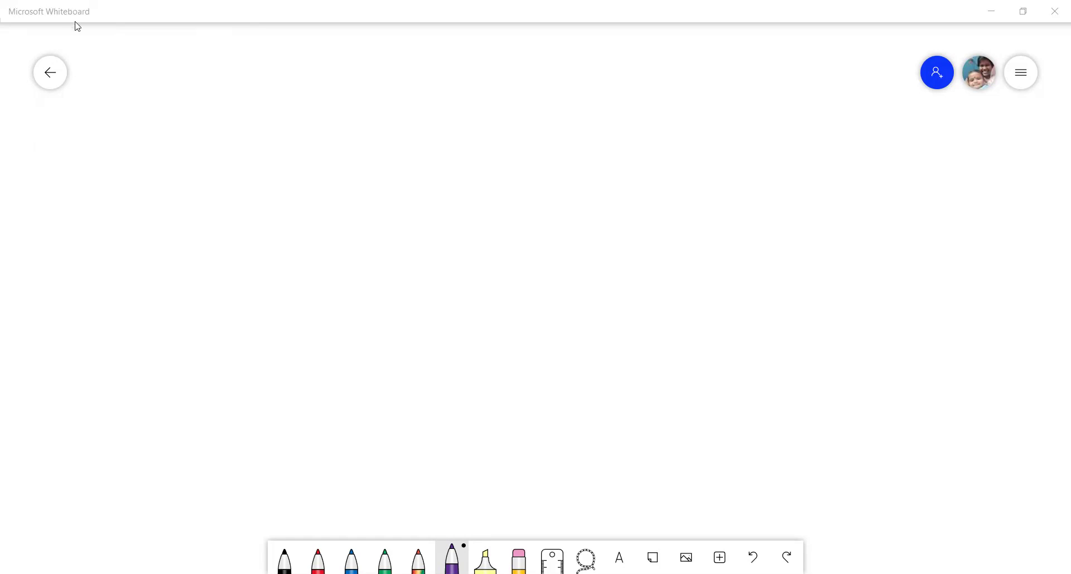
# Step: Handwrite 'Binary-to-octal conversion' in purple ink across the top-left of the canvas
pyautogui.moveTo(101, 66)
pyautogui.mouseDown()
pyautogui.moveTo(114, 83)
pyautogui.moveTo(170, 84)
pyautogui.mouseUp()
pyautogui.moveTo(173, 70); pyautogui.dragTo(171, 101)
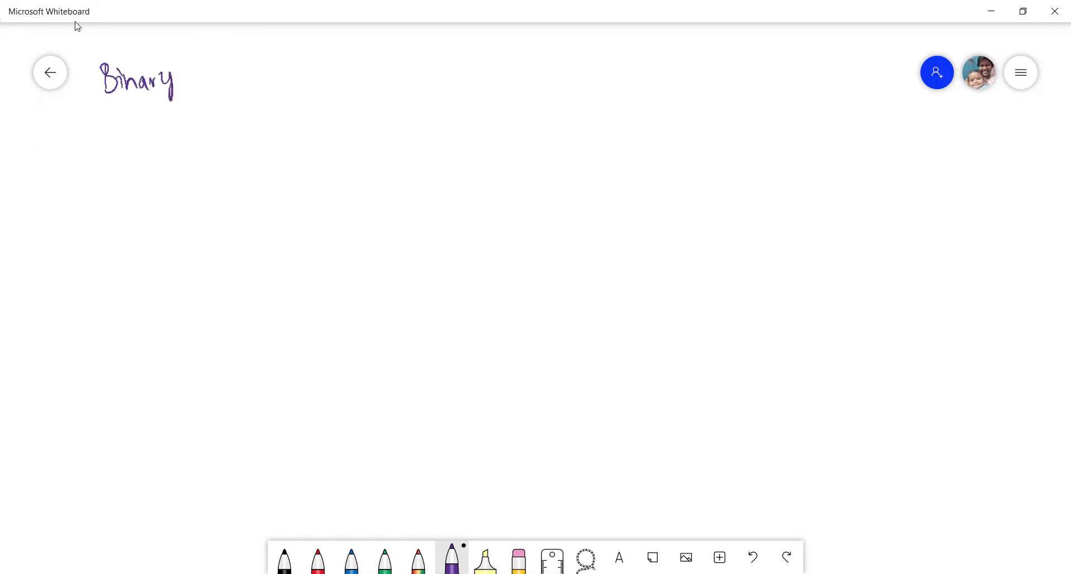
pyautogui.moveTo(188, 82)
pyautogui.mouseDown()
pyautogui.moveTo(304, 68)
pyautogui.moveTo(317, 81)
pyautogui.mouseUp()
pyautogui.moveTo(324, 60)
pyautogui.mouseDown()
pyautogui.moveTo(329, 82)
pyautogui.moveTo(393, 78)
pyautogui.mouseUp()
pyautogui.moveTo(404, 78); pyautogui.dragTo(502, 75)
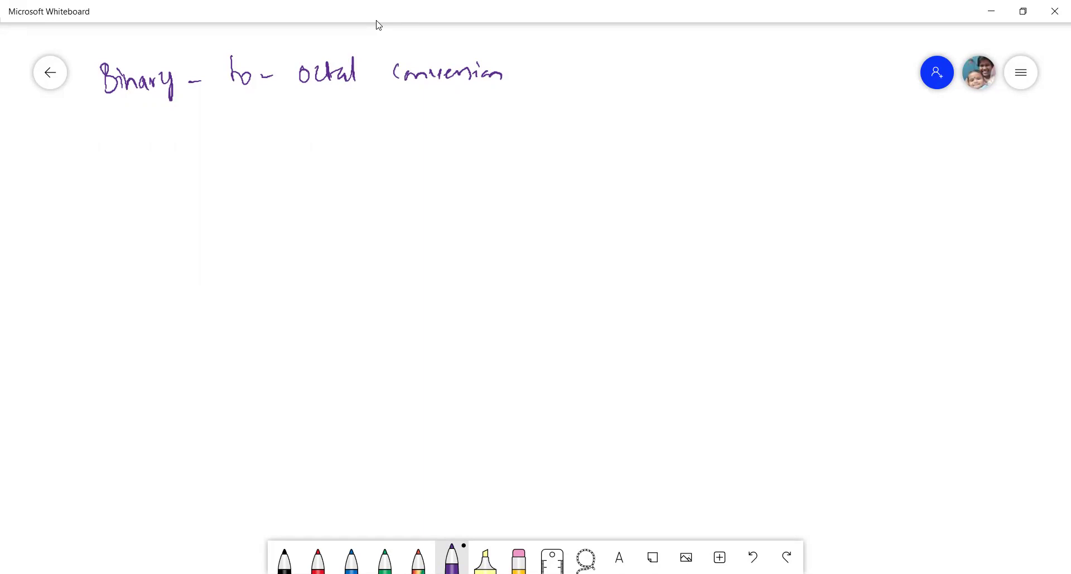
# Step: Write 'Convert the following' in purple below the title
pyautogui.moveTo(128, 133)
pyautogui.mouseDown()
pyautogui.moveTo(126, 161)
pyautogui.moveTo(206, 142)
pyautogui.moveTo(210, 159)
pyautogui.mouseUp()
pyautogui.moveTo(207, 147); pyautogui.dragTo(268, 149)
pyautogui.moveTo(273, 131); pyautogui.dragTo(298, 152)
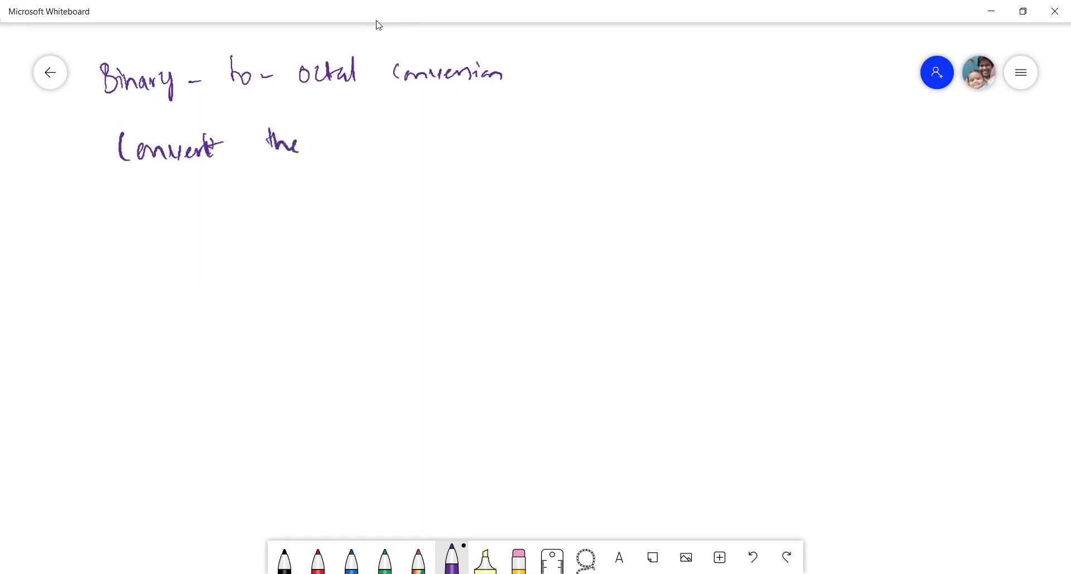
pyautogui.moveTo(360, 128); pyautogui.dragTo(355, 158)
pyautogui.moveTo(354, 144); pyautogui.dragTo(375, 147)
pyautogui.moveTo(383, 127)
pyautogui.mouseDown()
pyautogui.moveTo(381, 146)
pyautogui.moveTo(399, 143)
pyautogui.mouseUp()
pyautogui.moveTo(400, 134); pyautogui.dragTo(433, 137)
pyautogui.moveTo(444, 133); pyautogui.dragTo(443, 161)
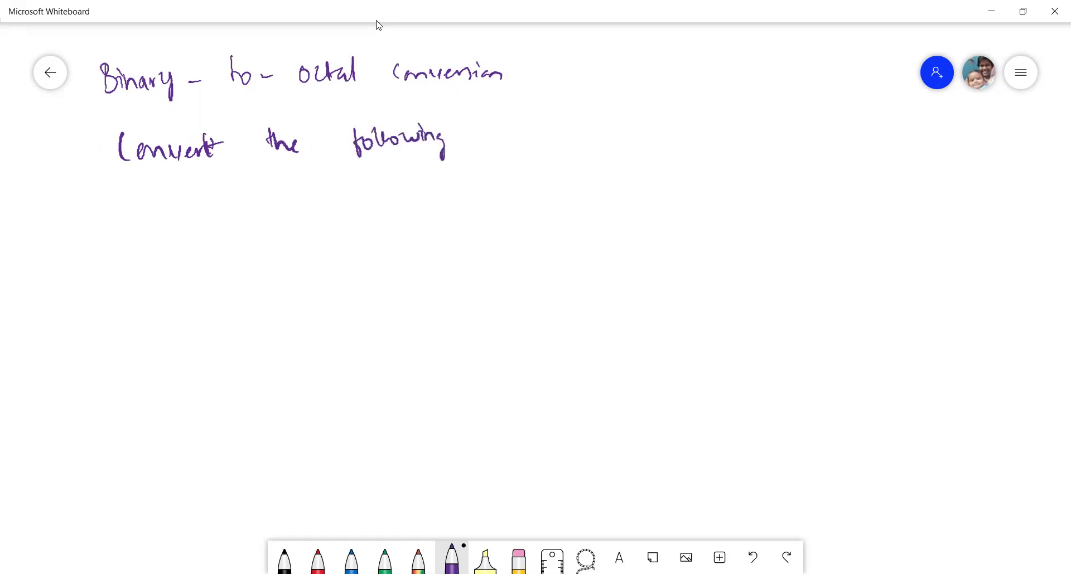
# Step: Continue the line with 'Binary to octal numbers -'
pyautogui.moveTo(524, 118); pyautogui.dragTo(524, 144)
pyautogui.moveTo(524, 122)
pyautogui.mouseDown()
pyautogui.moveTo(527, 144)
pyautogui.moveTo(583, 144)
pyautogui.mouseUp()
pyautogui.moveTo(585, 144)
pyautogui.mouseDown()
pyautogui.moveTo(594, 133)
pyautogui.moveTo(602, 158)
pyautogui.mouseUp()
pyautogui.moveTo(654, 128)
pyautogui.mouseDown()
pyautogui.moveTo(655, 150)
pyautogui.moveTo(720, 146)
pyautogui.mouseUp()
pyautogui.moveTo(731, 135)
pyautogui.mouseDown()
pyautogui.moveTo(727, 146)
pyautogui.moveTo(738, 146)
pyautogui.mouseUp()
pyautogui.moveTo(740, 139); pyautogui.dragTo(758, 144)
pyautogui.moveTo(760, 126)
pyautogui.mouseDown()
pyautogui.moveTo(761, 145)
pyautogui.moveTo(855, 141)
pyautogui.mouseUp()
pyautogui.moveTo(858, 138); pyautogui.dragTo(875, 142)
pyautogui.moveTo(873, 133); pyautogui.dragTo(890, 145)
pyautogui.moveTo(902, 137); pyautogui.dragTo(908, 137)
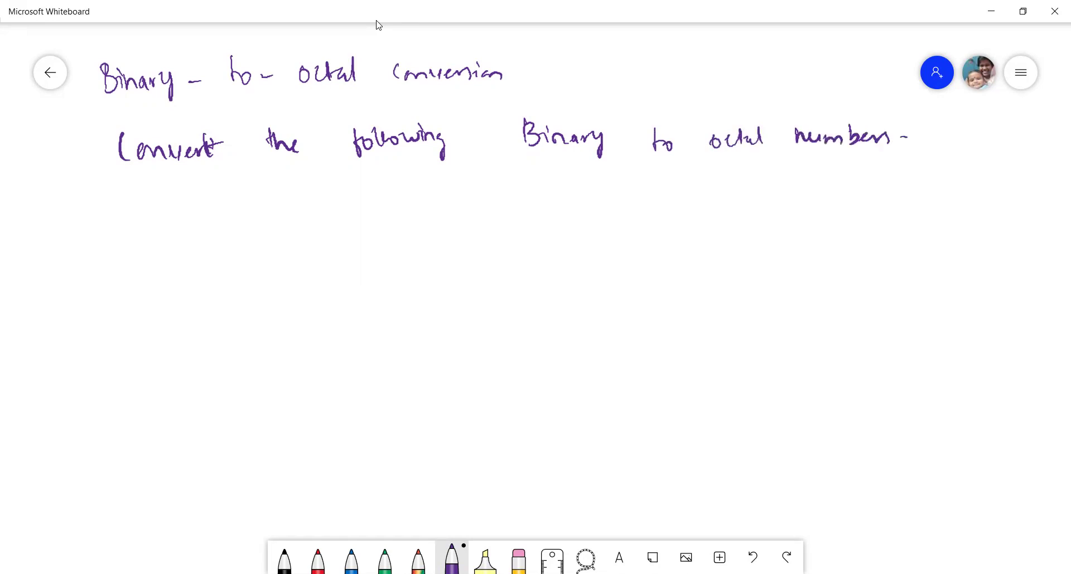
# Step: Label the first example (a) and start writing its binary digits
pyautogui.moveTo(65, 230); pyautogui.dragTo(63, 245)
pyautogui.moveTo(68, 228); pyautogui.dragTo(76, 247)
pyautogui.moveTo(52, 233); pyautogui.dragTo(47, 254)
pyautogui.moveTo(168, 218)
pyautogui.mouseDown()
pyautogui.moveTo(165, 238)
pyautogui.moveTo(213, 219)
pyautogui.moveTo(254, 231)
pyautogui.mouseUp()
# Step: Finish the number 1001110 and bracket it as (1001110)2
pyautogui.moveTo(276, 214)
pyautogui.mouseDown()
pyautogui.moveTo(268, 223)
pyautogui.moveTo(275, 214)
pyautogui.mouseUp()
pyautogui.moveTo(279, 199); pyautogui.dragTo(293, 232)
pyautogui.moveTo(154, 215); pyautogui.dragTo(160, 249)
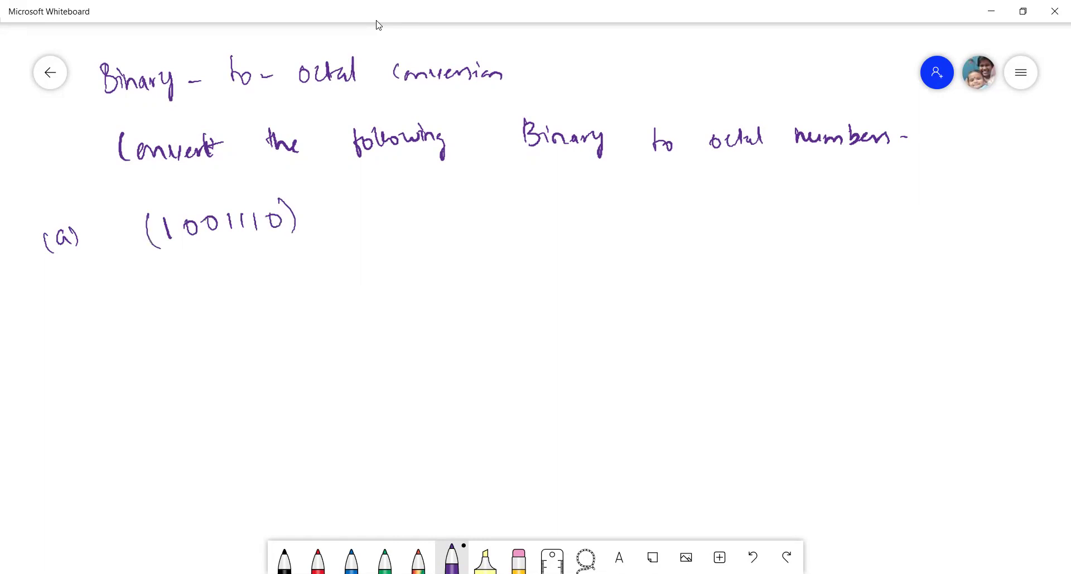
pyautogui.moveTo(302, 229)
pyautogui.mouseDown()
pyautogui.moveTo(306, 246)
pyautogui.moveTo(323, 241)
pyautogui.mouseUp()
# Step: Mark LSB and MSB, underline the 3-bit groups, and pad the leading 1 to 001
pyautogui.moveTo(245, 236); pyautogui.dragTo(279, 232)
pyautogui.moveTo(293, 176)
pyautogui.mouseDown()
pyautogui.moveTo(304, 195)
pyautogui.moveTo(326, 196)
pyautogui.mouseUp()
pyautogui.moveTo(109, 213)
pyautogui.mouseDown()
pyautogui.moveTo(117, 199)
pyautogui.moveTo(154, 207)
pyautogui.mouseUp()
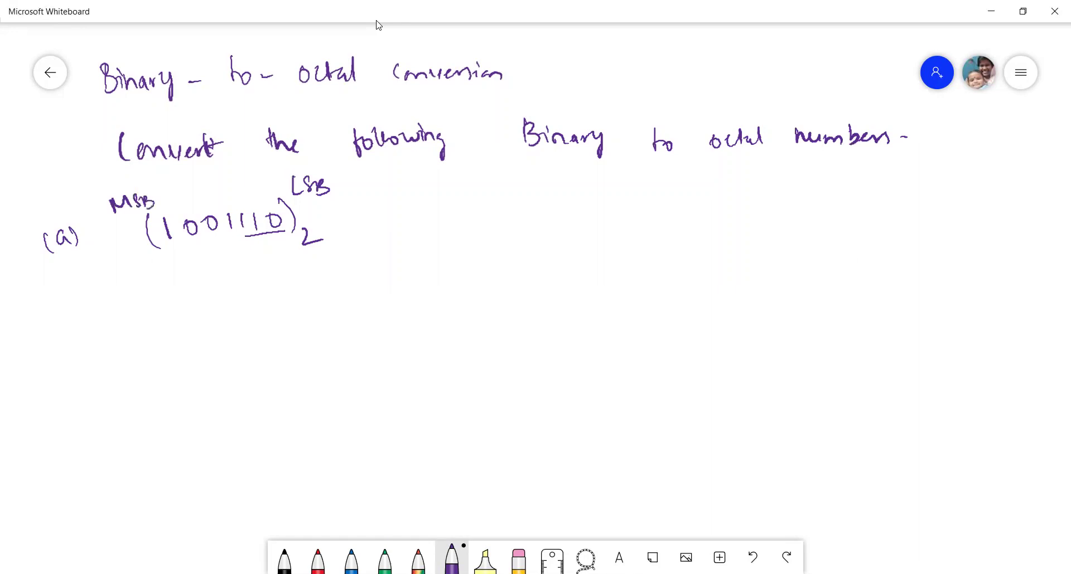
pyautogui.moveTo(250, 235); pyautogui.dragTo(278, 229)
pyautogui.moveTo(195, 240); pyautogui.dragTo(235, 232)
pyautogui.moveTo(161, 228)
pyautogui.mouseDown()
pyautogui.moveTo(139, 248)
pyautogui.moveTo(175, 245)
pyautogui.mouseUp()
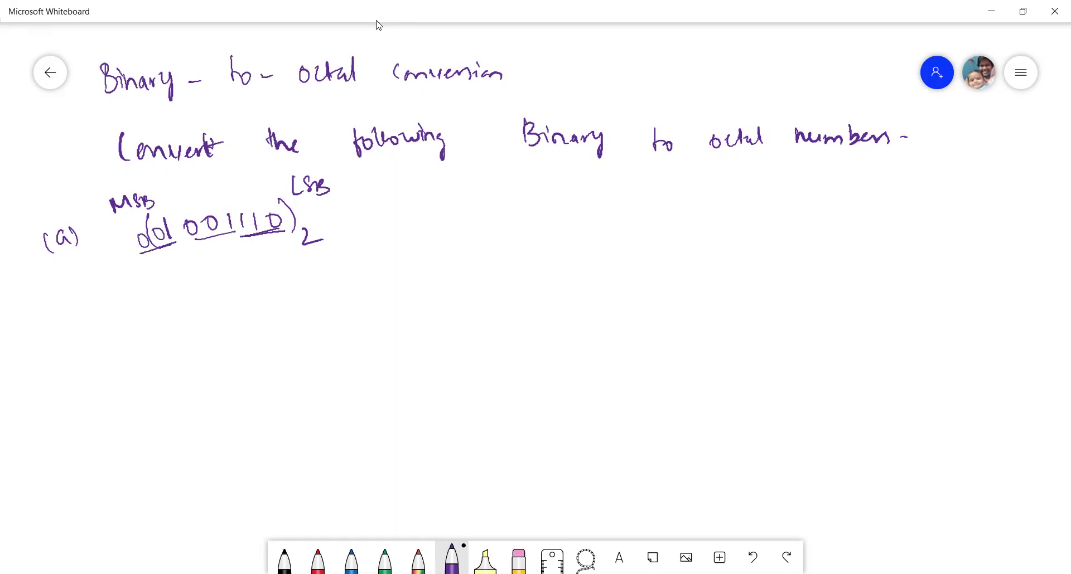
# Step: Write the answer ⇒ (116)8, then begin the fraction 0.101 on the right
pyautogui.moveTo(174, 293); pyautogui.dragTo(187, 298)
pyautogui.moveTo(186, 287)
pyautogui.mouseDown()
pyautogui.moveTo(188, 305)
pyautogui.moveTo(258, 288)
pyautogui.moveTo(206, 305)
pyautogui.mouseUp()
pyautogui.moveTo(267, 263)
pyautogui.mouseDown()
pyautogui.moveTo(272, 290)
pyautogui.moveTo(285, 296)
pyautogui.mouseUp()
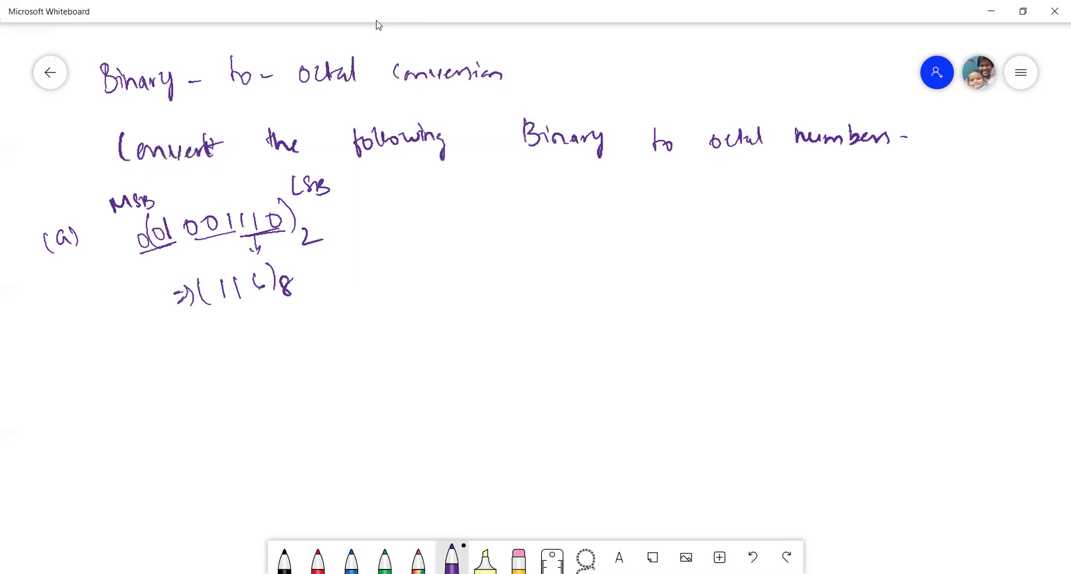
pyautogui.moveTo(511, 203)
pyautogui.mouseDown()
pyautogui.moveTo(538, 219)
pyautogui.moveTo(555, 204)
pyautogui.moveTo(566, 217)
pyautogui.moveTo(605, 206)
pyautogui.mouseUp()
pyautogui.click(524, 213)
# Step: Complete the fraction as (0.101001100)2 and underline its 3-bit groups
pyautogui.moveTo(617, 202); pyautogui.dragTo(628, 215)
pyautogui.moveTo(643, 204)
pyautogui.mouseDown()
pyautogui.moveTo(635, 212)
pyautogui.moveTo(643, 204)
pyautogui.mouseUp()
pyautogui.moveTo(502, 188); pyautogui.dragTo(496, 227)
pyautogui.moveTo(646, 188)
pyautogui.mouseDown()
pyautogui.moveTo(663, 220)
pyautogui.moveTo(696, 221)
pyautogui.mouseUp()
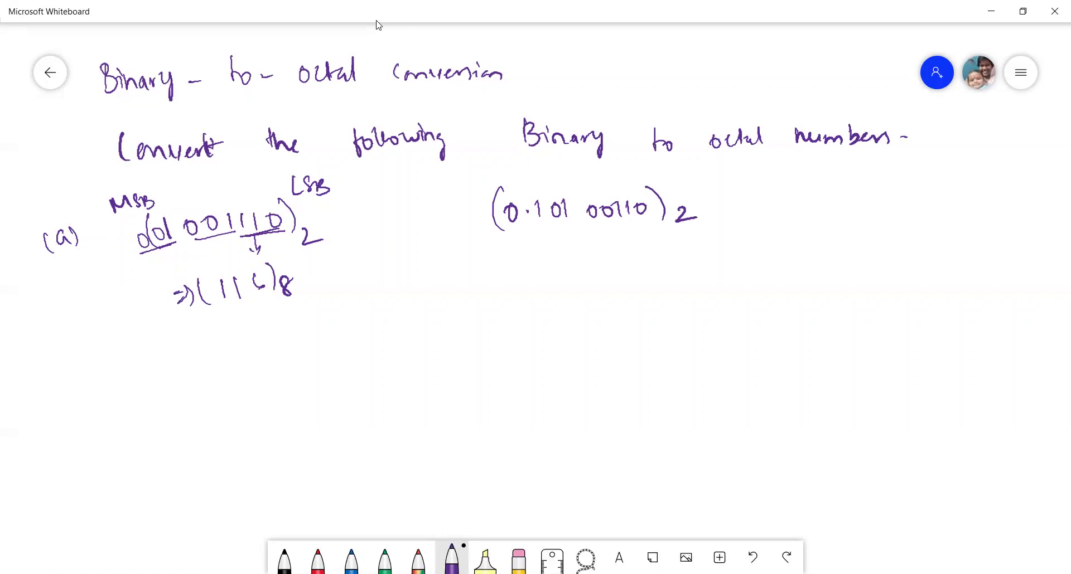
pyautogui.moveTo(535, 225); pyautogui.dragTo(568, 224)
pyautogui.moveTo(586, 224)
pyautogui.mouseDown()
pyautogui.moveTo(647, 219)
pyautogui.moveTo(654, 205)
pyautogui.mouseUp()
# Step: Write 0.514 below, mark the trailing zeros, and bracket the answer as (0.514)8
pyautogui.click(534, 273)
pyautogui.moveTo(518, 263)
pyautogui.mouseDown()
pyautogui.moveTo(558, 275)
pyautogui.moveTo(572, 257)
pyautogui.moveTo(581, 277)
pyautogui.mouseUp()
pyautogui.moveTo(599, 259)
pyautogui.mouseDown()
pyautogui.moveTo(612, 272)
pyautogui.moveTo(604, 284)
pyautogui.mouseUp()
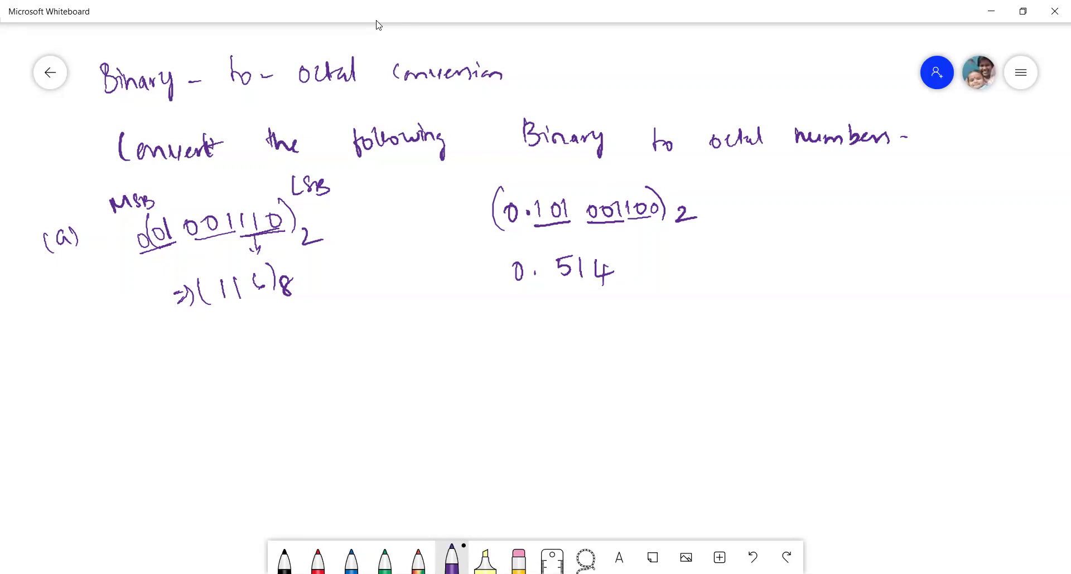
pyautogui.moveTo(651, 206)
pyautogui.mouseDown()
pyautogui.moveTo(641, 223)
pyautogui.moveTo(650, 219)
pyautogui.moveTo(629, 217)
pyautogui.moveTo(646, 213)
pyautogui.mouseUp()
pyautogui.moveTo(656, 199); pyautogui.dragTo(651, 218)
pyautogui.moveTo(502, 247); pyautogui.dragTo(504, 295)
pyautogui.moveTo(605, 244)
pyautogui.mouseDown()
pyautogui.moveTo(612, 282)
pyautogui.moveTo(630, 294)
pyautogui.moveTo(644, 269)
pyautogui.mouseUp()
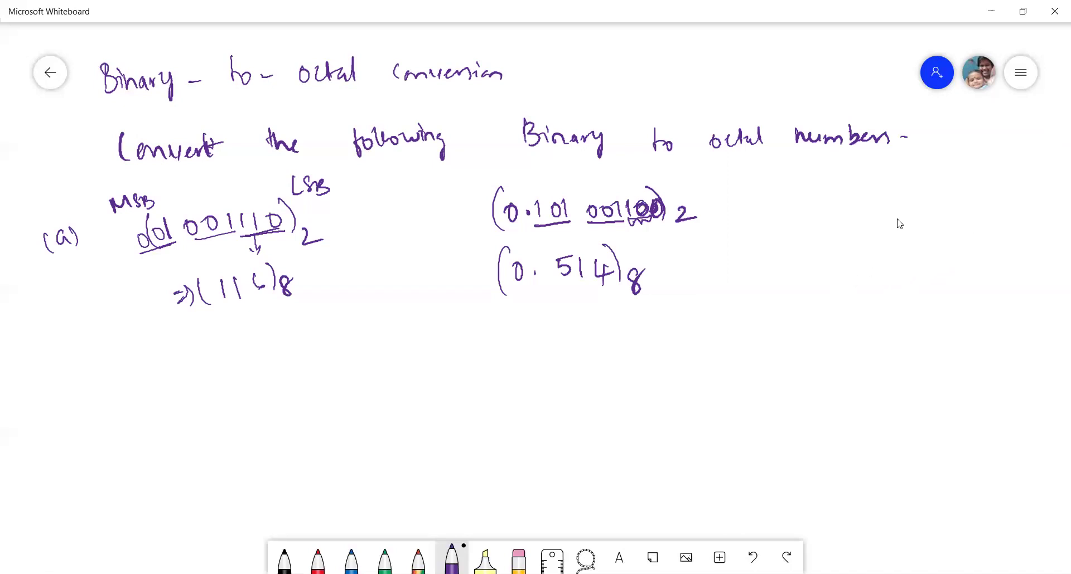
# Step: Wipe all the ink using Clear canvas from the Settings menu
pyautogui.click(1023, 77)
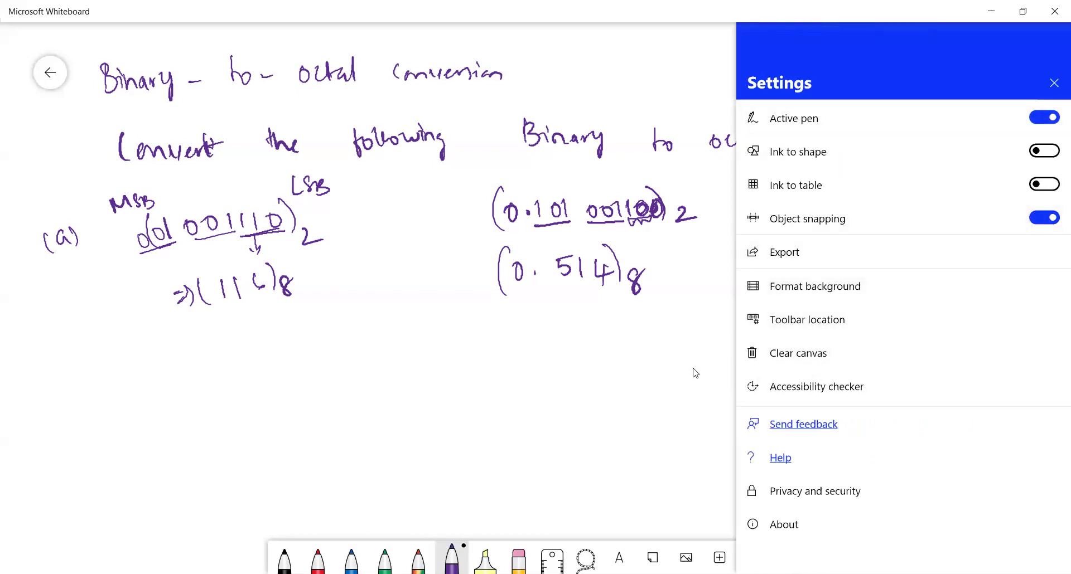
pyautogui.click(741, 353)
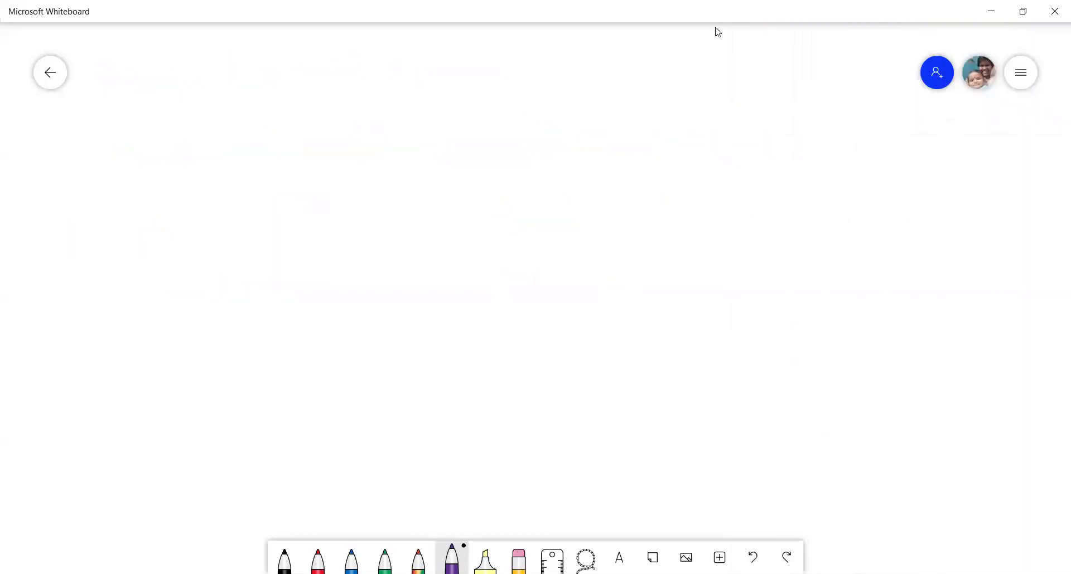